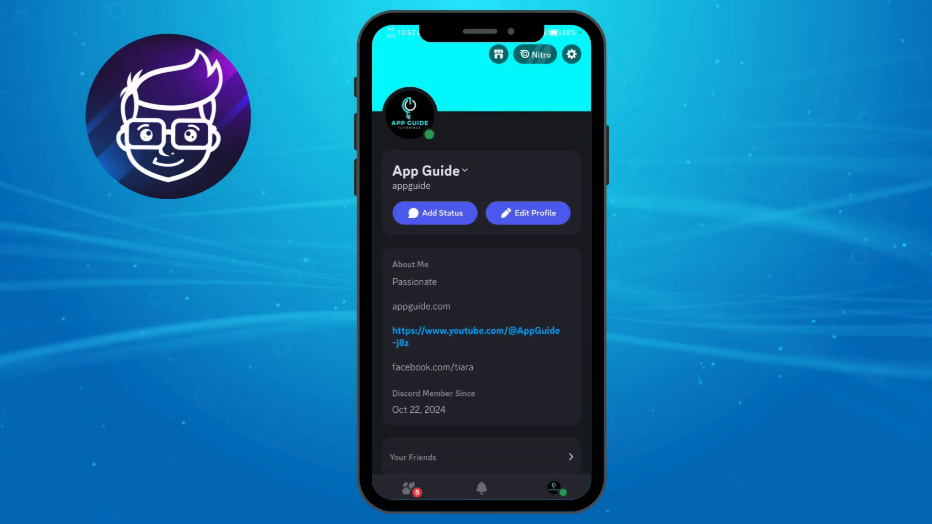
# Select the Friends server and bring up its options sheet.
pyautogui.click(410, 489)
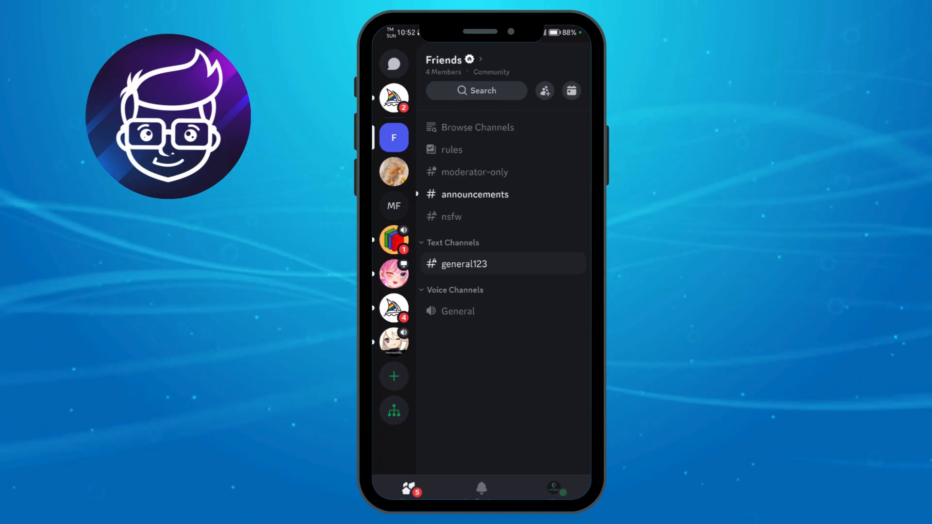
pyautogui.click(448, 60)
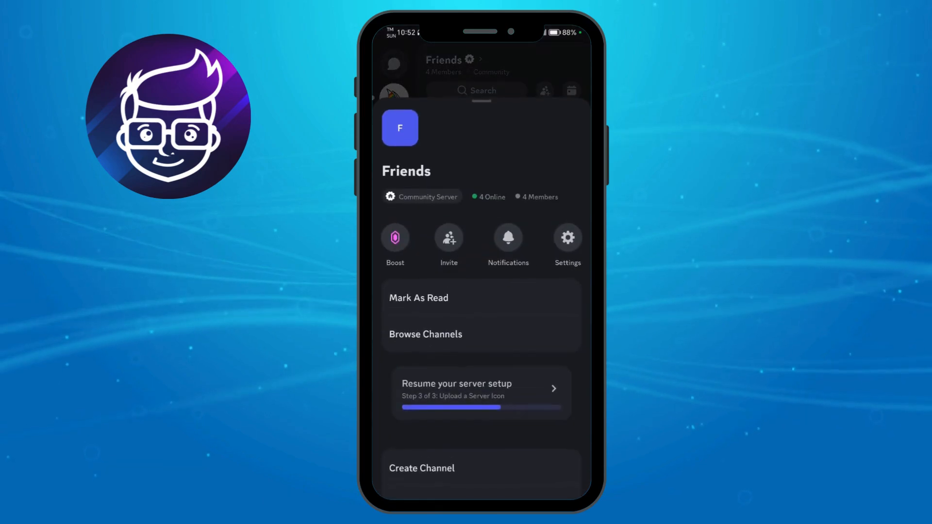
pyautogui.scroll(-5, 481, 328)
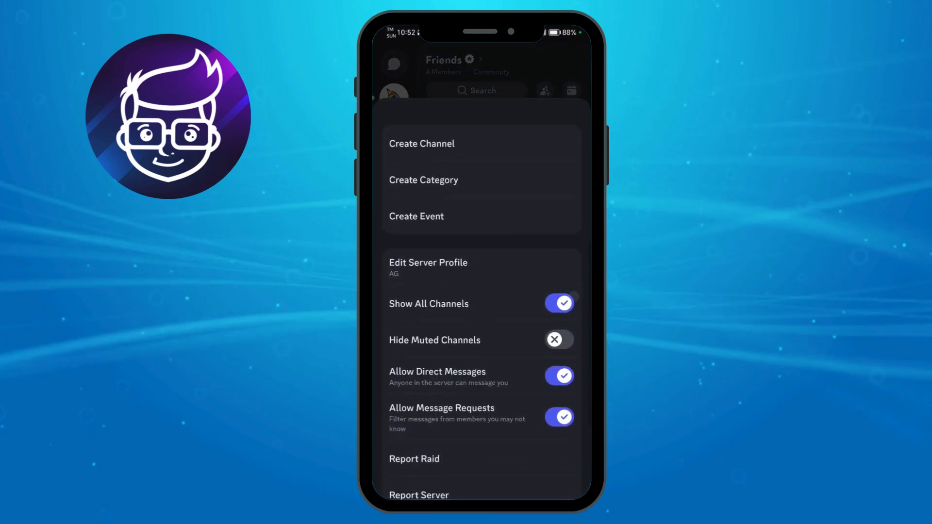
pyautogui.scroll(-5, 481, 328)
pyautogui.scroll(10, 549, 344)
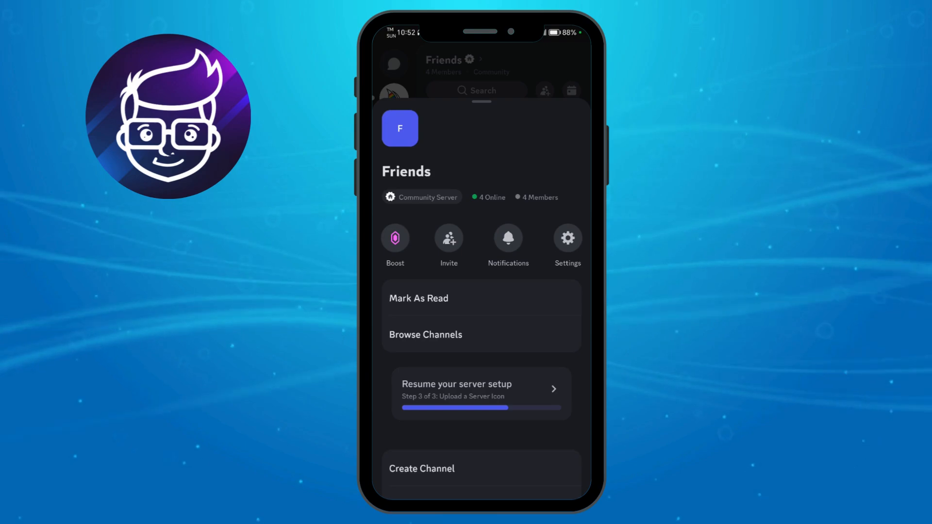
# Show the Friends server's Webhooks page under Settings > Integrations.
pyautogui.click(568, 239)
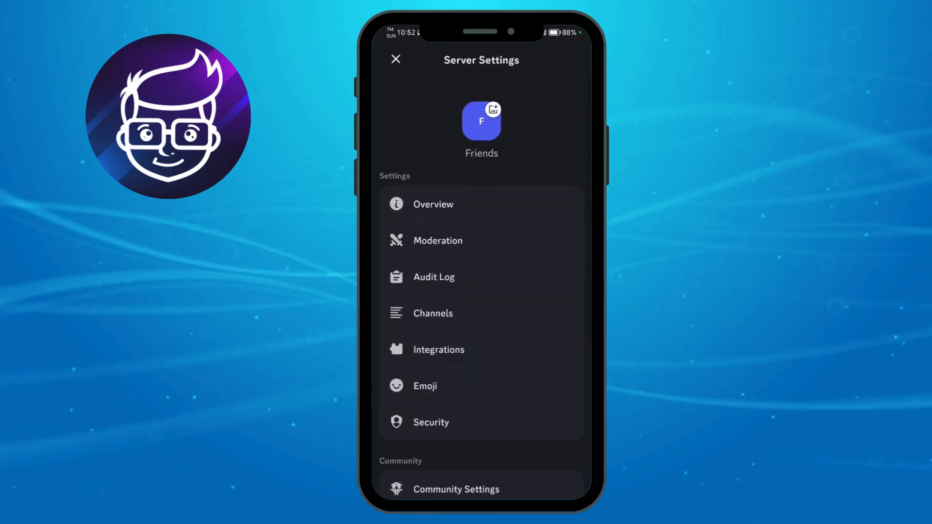
pyautogui.click(517, 349)
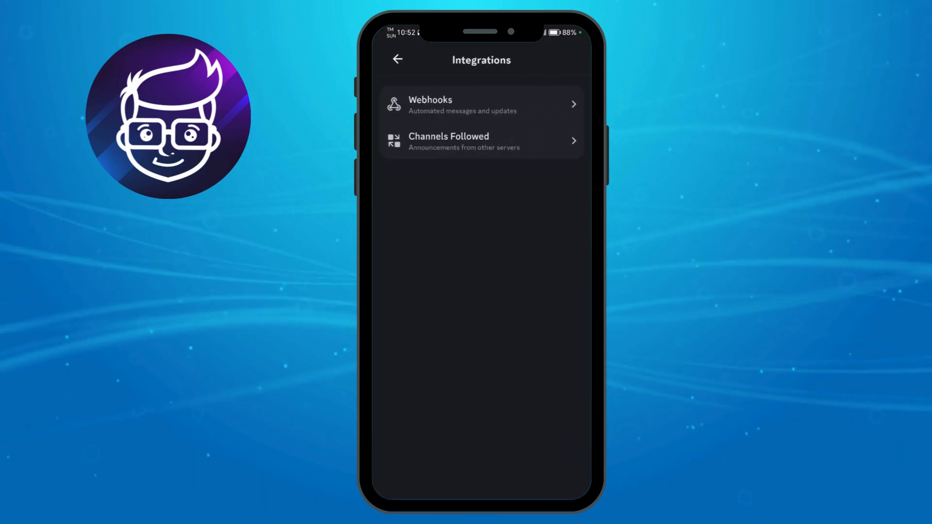
pyautogui.click(454, 110)
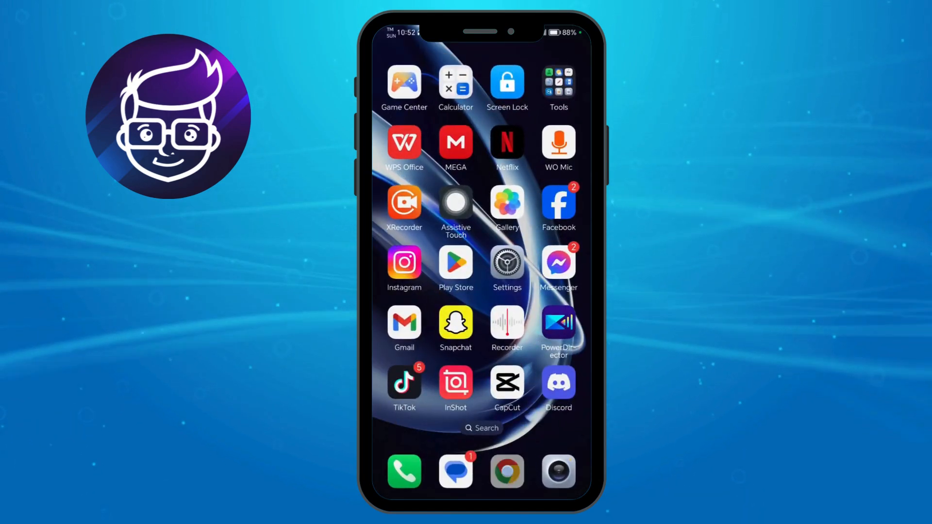
# Start a new Chrome tab with the address bar ready for typing.
pyautogui.click(518, 59)
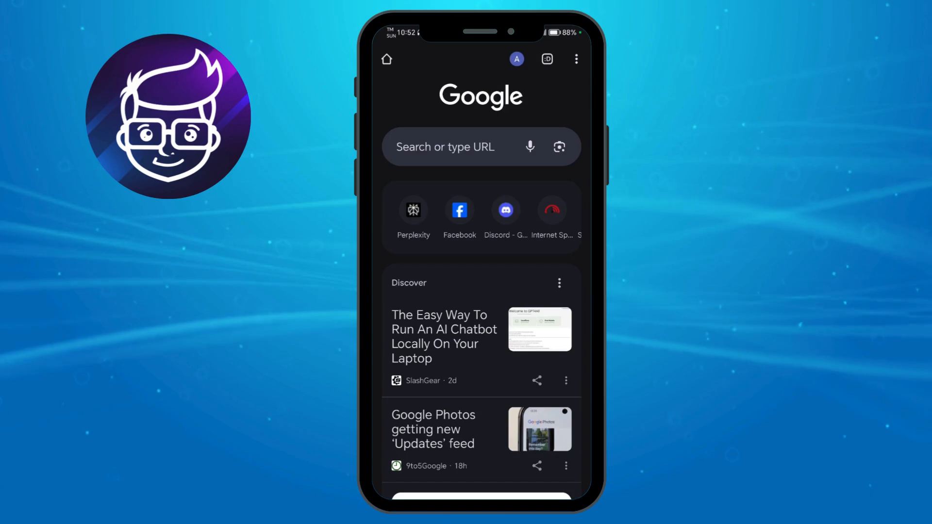
pyautogui.click(445, 147)
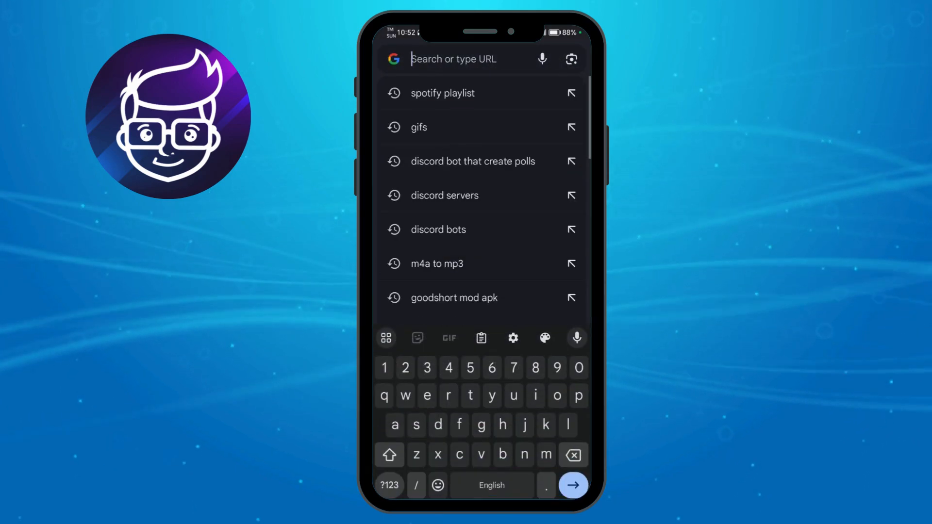
pyautogui.write('d')
# Load discord.gg and switch the page to Desktop site from Chrome's menu.
pyautogui.click(573, 485)
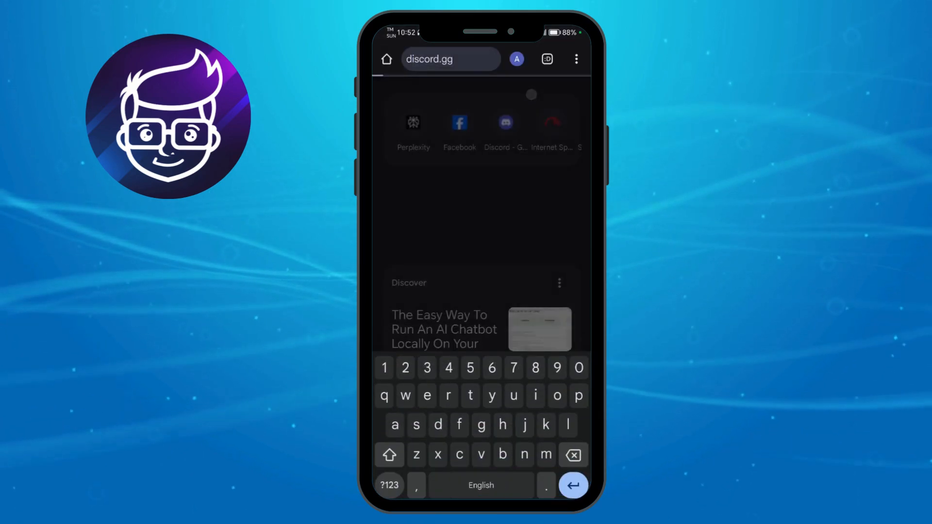
pyautogui.click(577, 59)
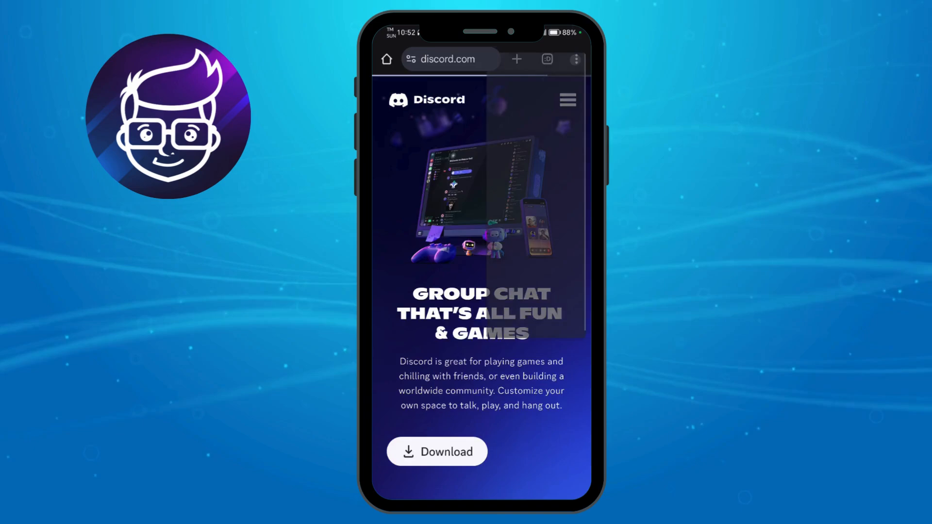
pyautogui.click(570, 427)
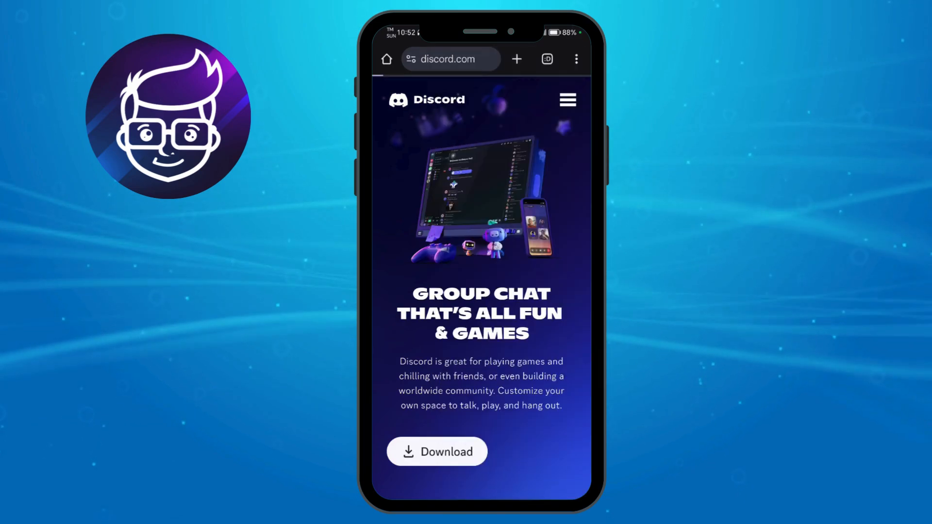